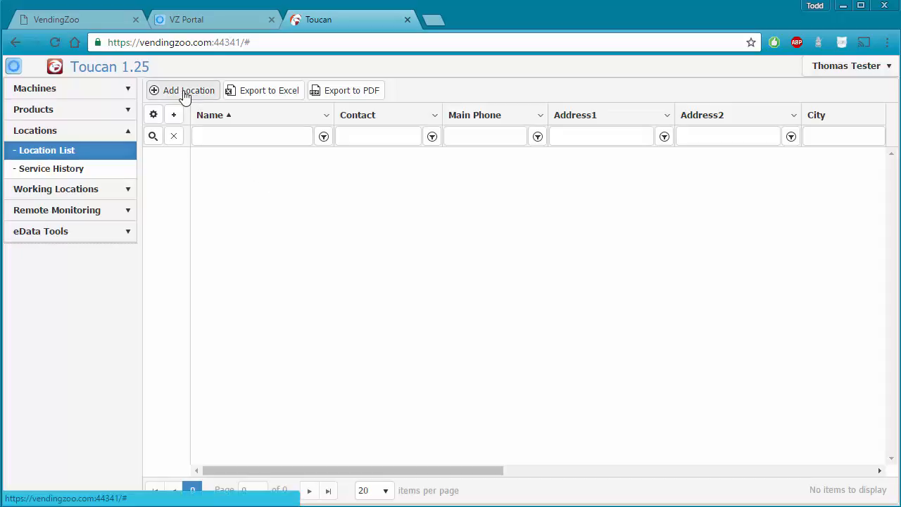
Start adding a new location from the empty Location List.
{"action": "left_click", "coordinate": [185, 91]}
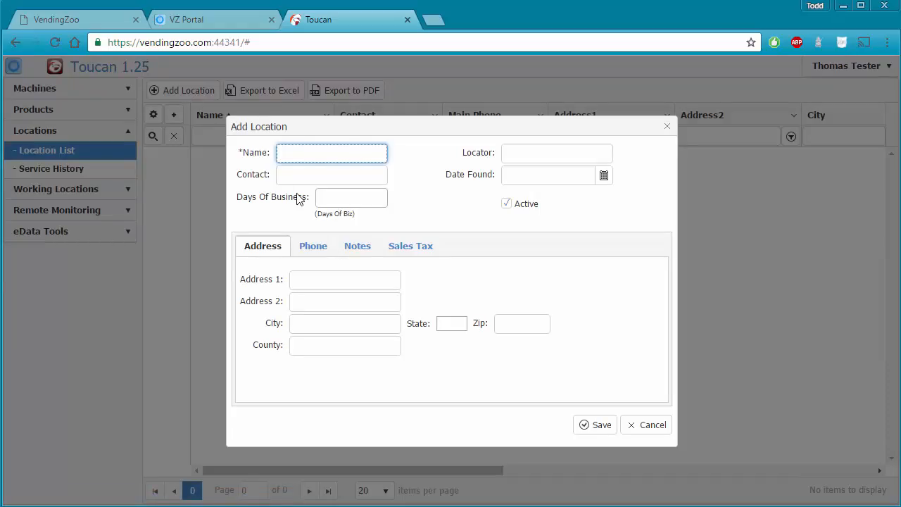
Name the new location 'Air Force One' and save it.
{"action": "type", "text": "Air Force One"}
{"action": "left_click", "coordinate": [605, 428]}
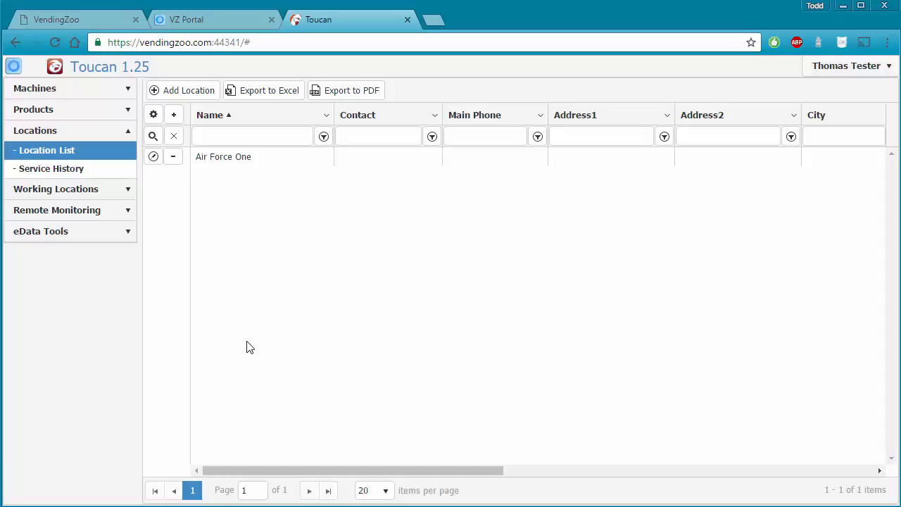
Start another location 'Lisa Owls House', locator 'Bills Locator Service', date found 10/26/2016.
{"action": "left_click", "coordinate": [183, 92]}
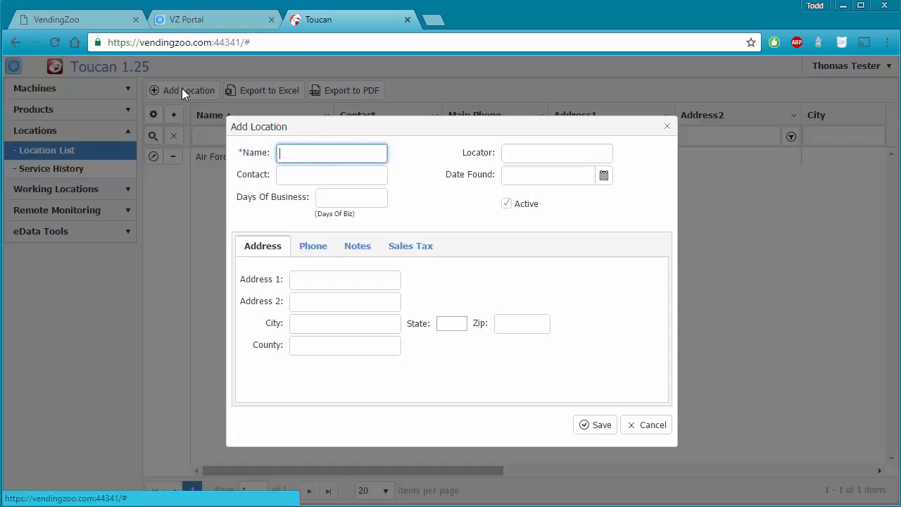
{"action": "type", "text": "Lisa"}
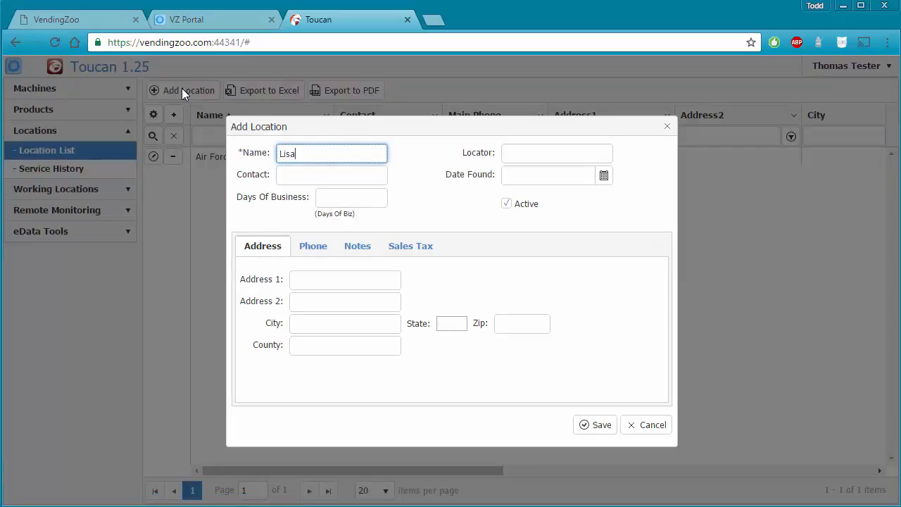
{"action": "type", "text": " Owls House"}
{"action": "key", "text": "Tab"}
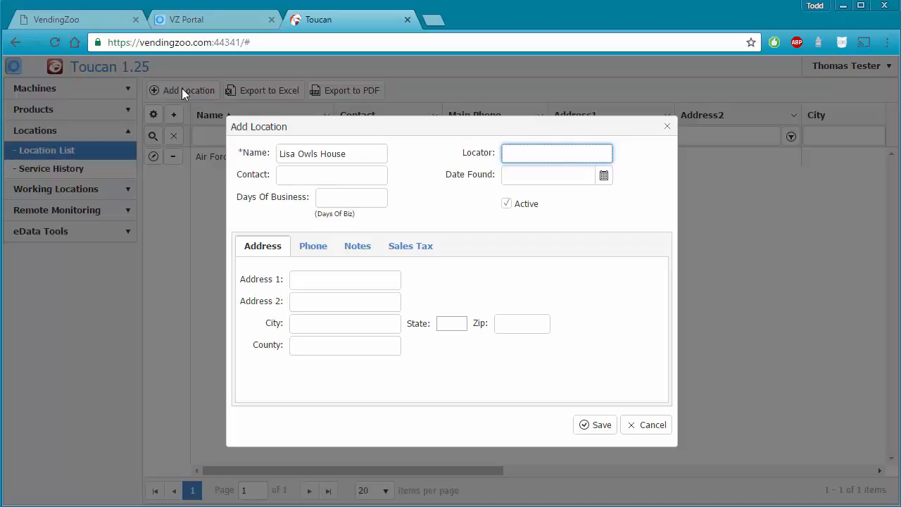
{"action": "type", "text": "Bills Locator Service"}
{"action": "left_click", "coordinate": [604, 177]}
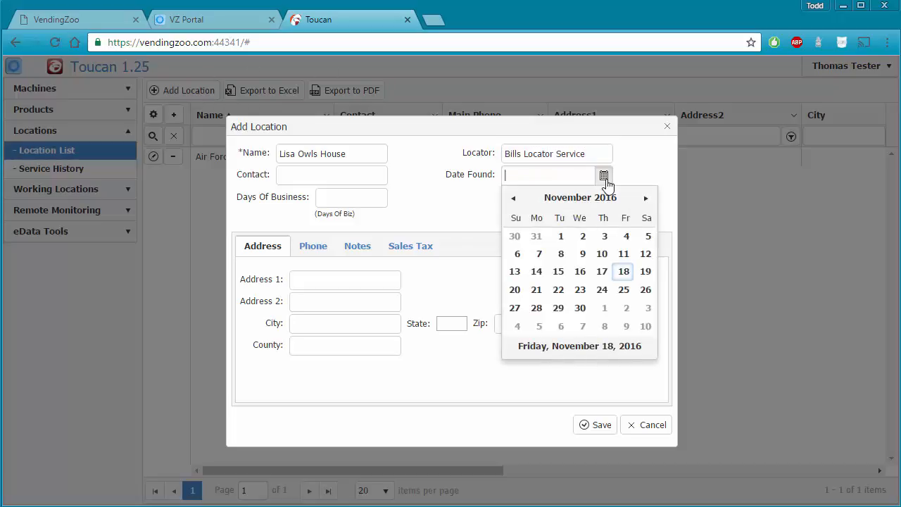
{"action": "left_click", "coordinate": [514, 198]}
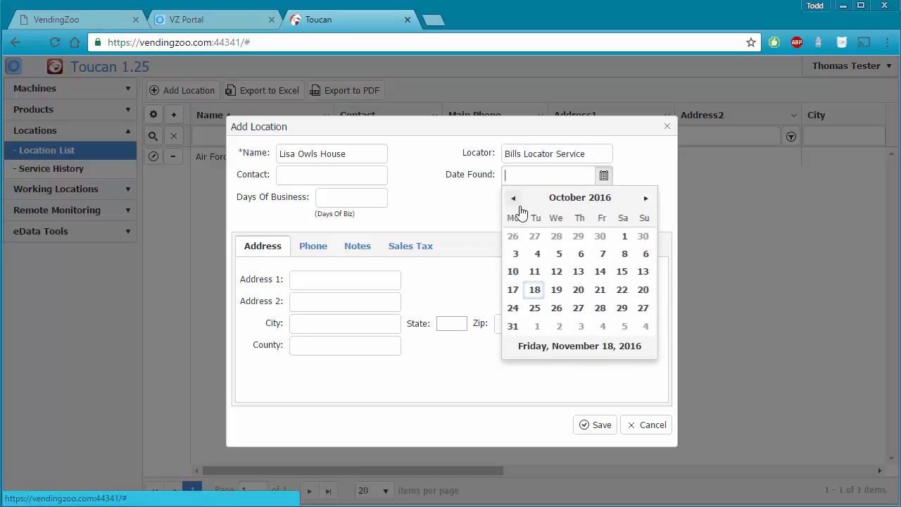
{"action": "left_click", "coordinate": [578, 307]}
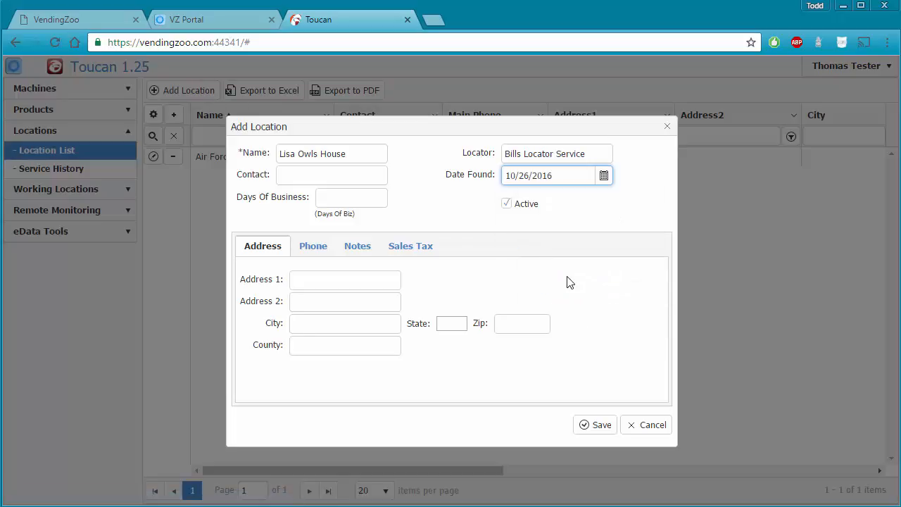
Enter the contact's name and set days of business to 'M-F 8-5'.
{"action": "left_click", "coordinate": [295, 173]}
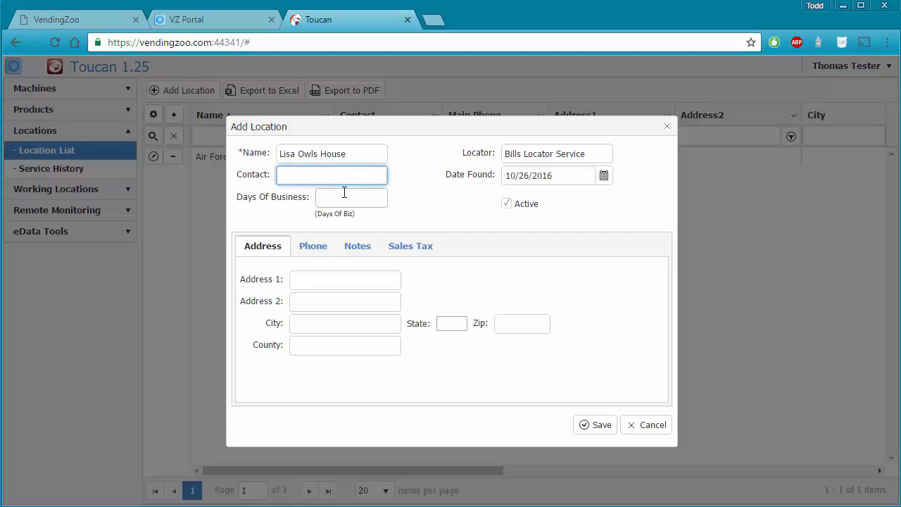
{"action": "type", "text": "Lisa"}
{"action": "left_click", "coordinate": [343, 200]}
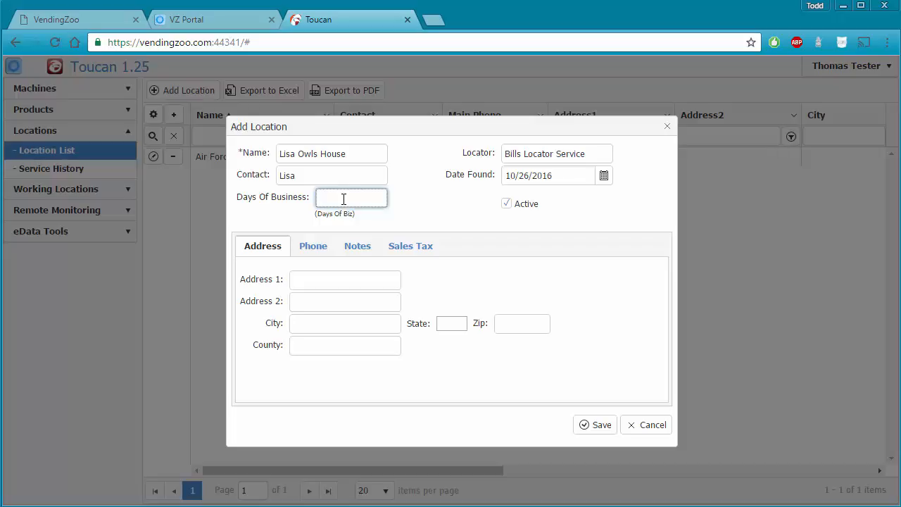
{"action": "type", "text": "M, T"}
{"action": "key", "text": "BackSpace"}
{"action": "key", "text": "BackSpace"}
{"action": "key", "text": "BackSpace"}
{"action": "key", "text": "BackSpace"}
{"action": "key", "text": "BackSpace"}
{"action": "key", "text": "BackSpace"}
{"action": "type", "text": "M-F 8"}
{"action": "type", "text": "5"}
{"action": "left_click", "coordinate": [506, 204]}
Look over the Phone, Notes and Sales Tax sections, then return to Address.
{"action": "double_click", "coordinate": [310, 250]}
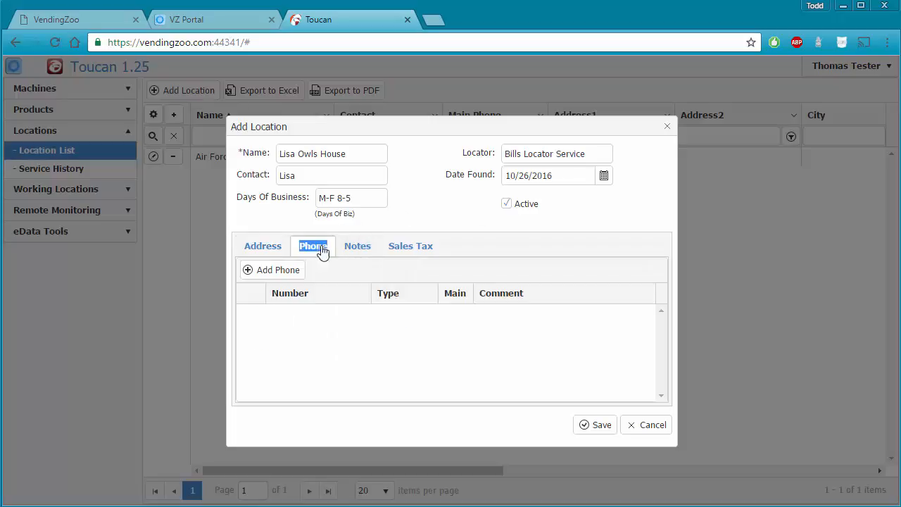
{"action": "left_click", "coordinate": [359, 250]}
{"action": "left_click", "coordinate": [409, 248]}
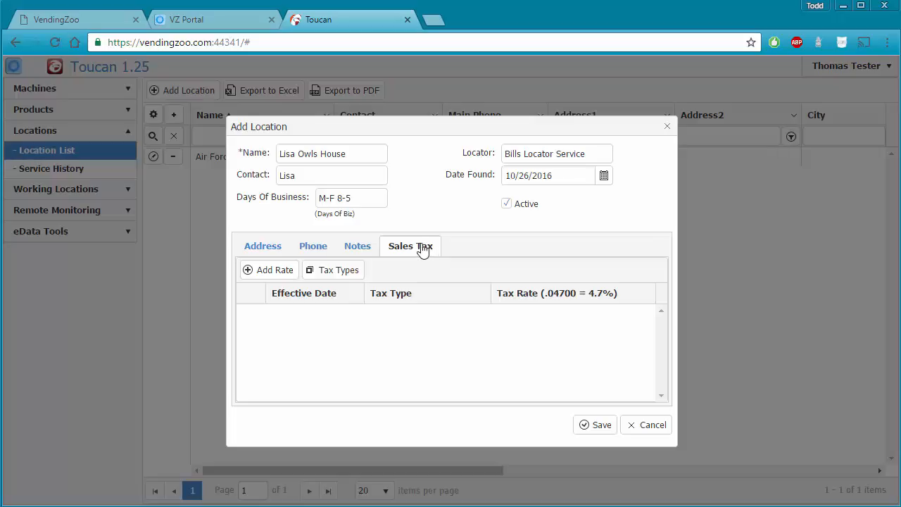
{"action": "left_click", "coordinate": [263, 250]}
Enter the address 123 B Brain Rd, Santa Clara, CA 80214.
{"action": "left_click", "coordinate": [320, 278]}
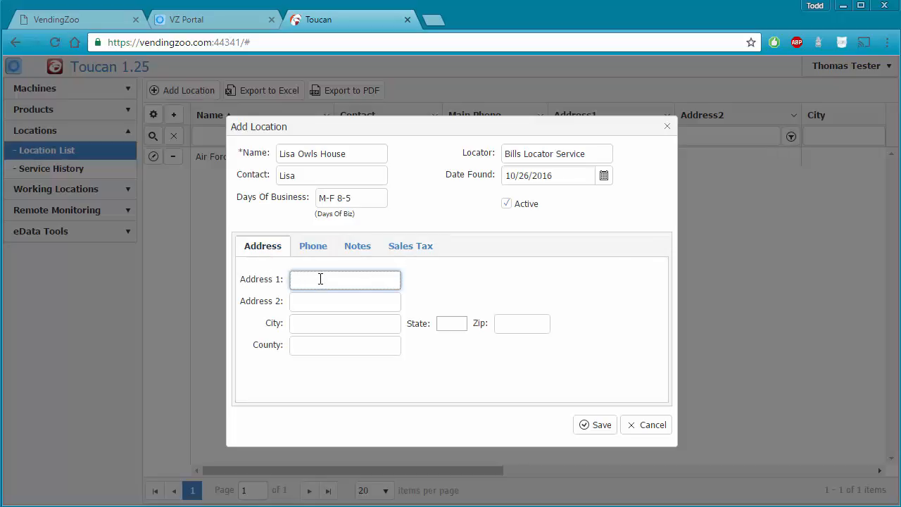
{"action": "type", "text": "123 B Brain Rd"}
{"action": "left_click", "coordinate": [316, 323]}
{"action": "type", "text": "Santa Clara"}
{"action": "key", "text": "Tab"}
{"action": "type", "text": "CA"}
{"action": "key", "text": "Tab"}
{"action": "type", "text": "80214"}
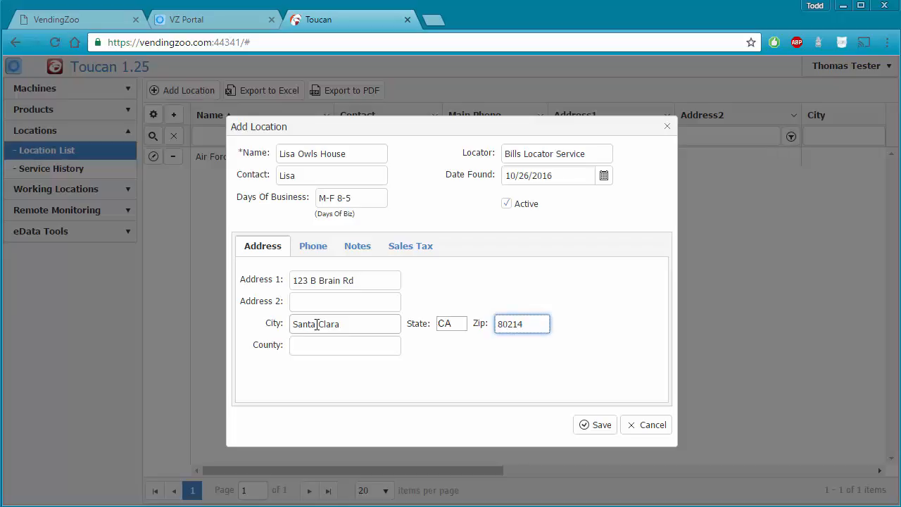
{"action": "left_click", "coordinate": [313, 250]}
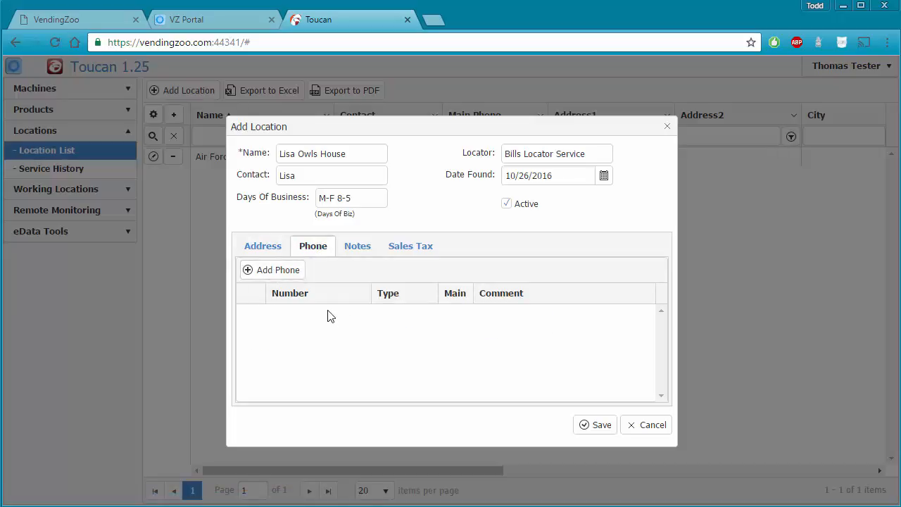
Add a Fax phone number with the comment 'Office Fax'.
{"action": "left_click", "coordinate": [274, 273]}
{"action": "type", "text": "235-9587-"}
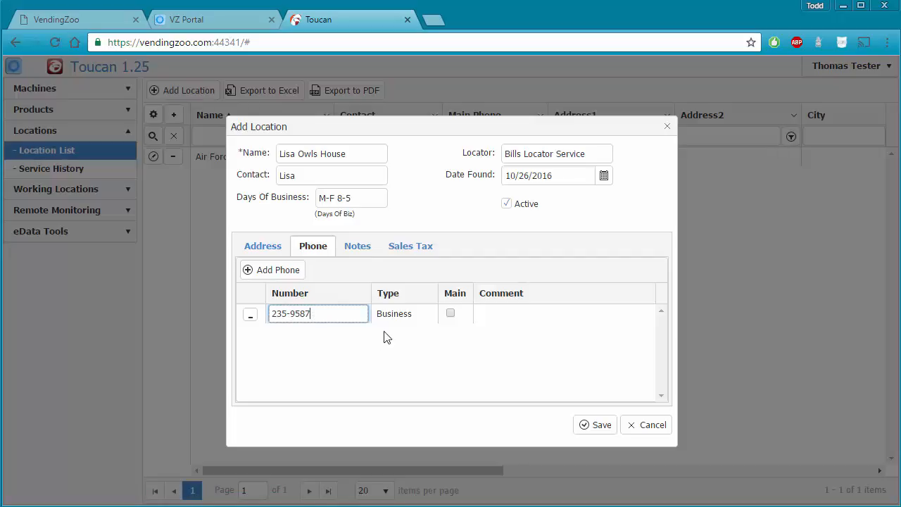
{"action": "left_click", "coordinate": [423, 316]}
{"action": "left_click", "coordinate": [428, 314]}
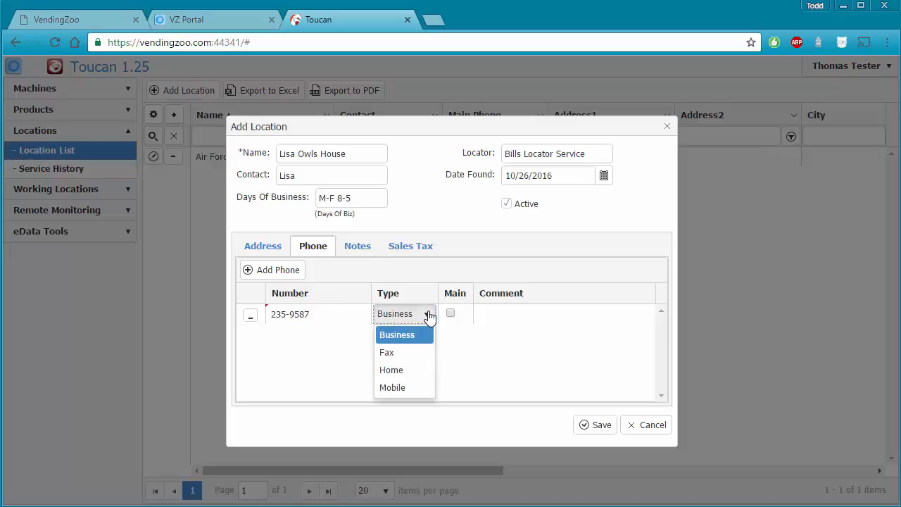
{"action": "left_click", "coordinate": [403, 353]}
{"action": "left_click", "coordinate": [495, 314]}
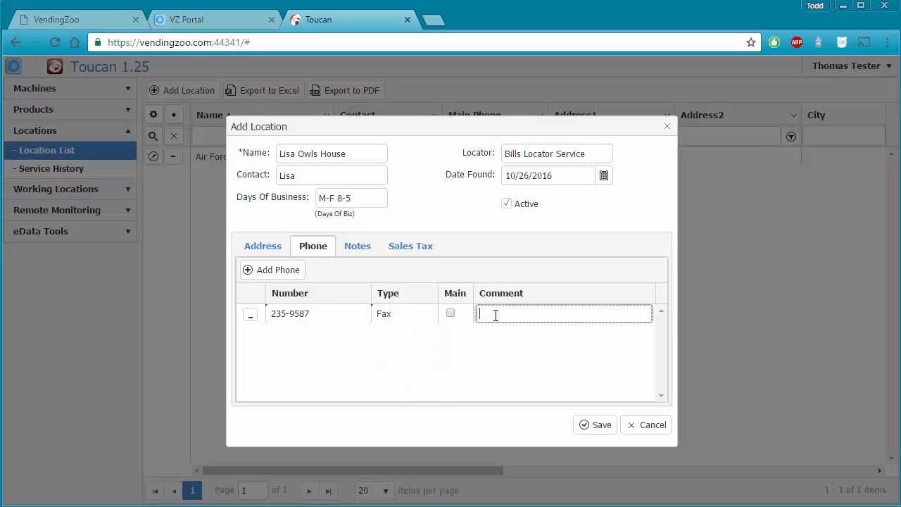
{"action": "type", "text": "Office Fax"}
Add a business phone number commented 'Front Desk' and make it the Main phone.
{"action": "left_click", "coordinate": [290, 272]}
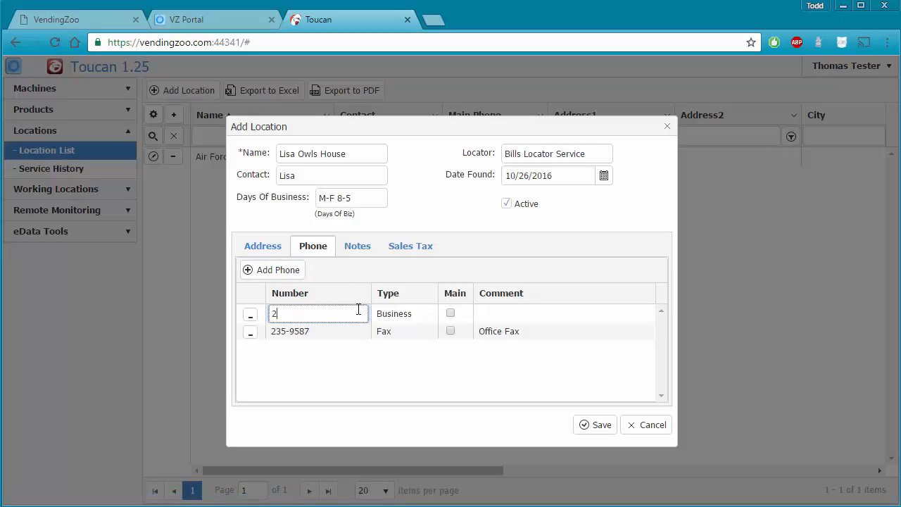
{"action": "left_click", "coordinate": [515, 313]}
{"action": "type", "text": "Front Desk"}
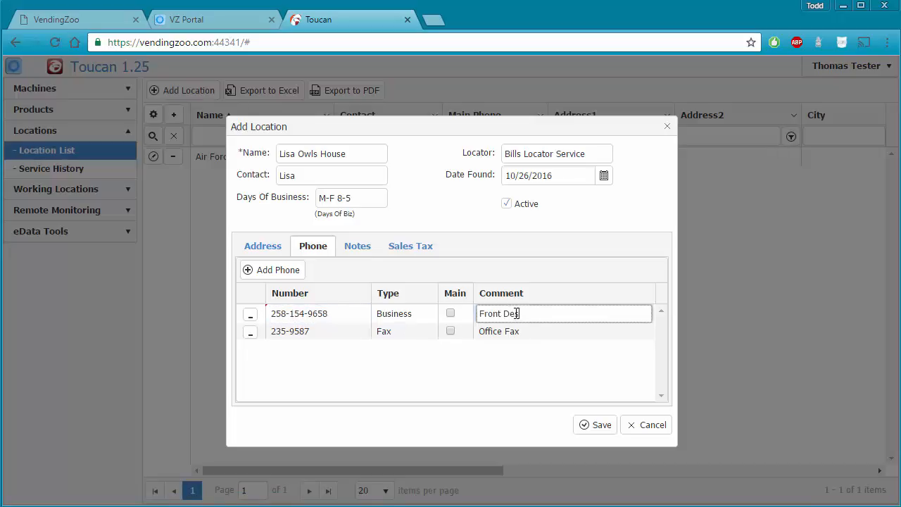
{"action": "left_click", "coordinate": [451, 313]}
{"action": "left_click", "coordinate": [450, 328]}
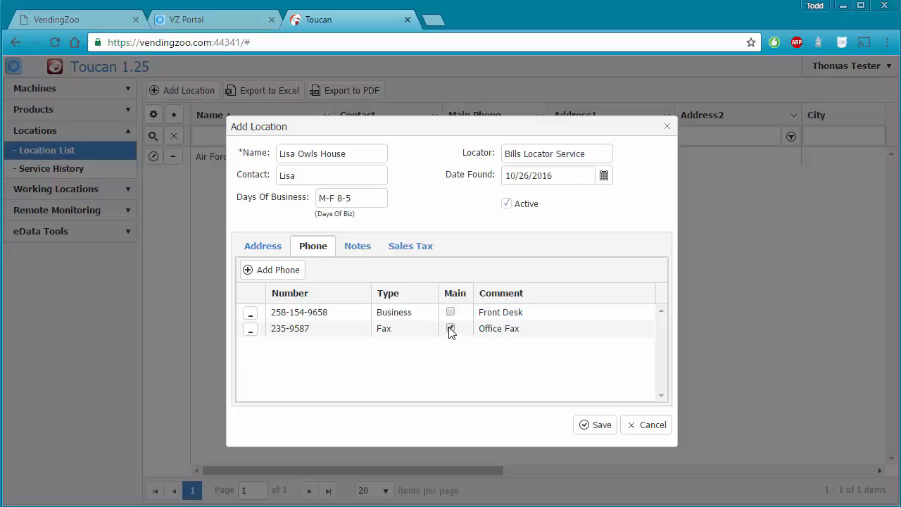
{"action": "left_click", "coordinate": [452, 313]}
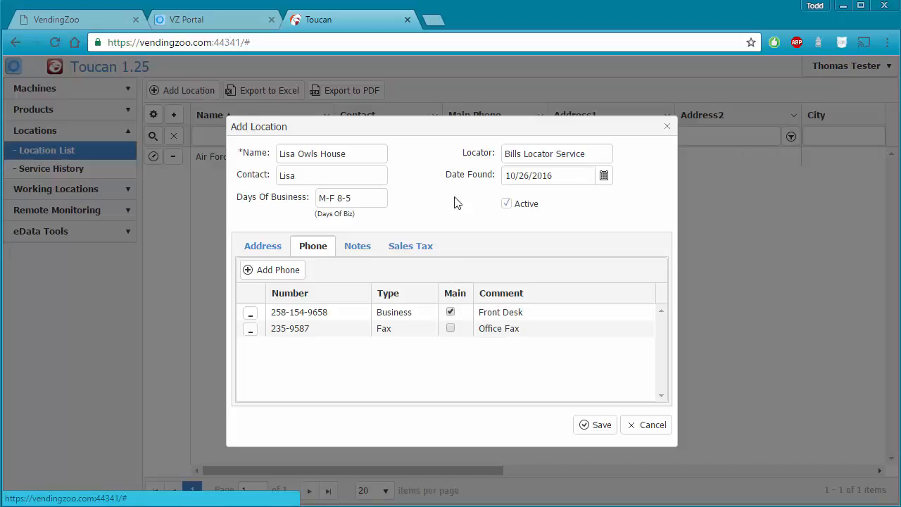
{"action": "left_click_drag", "start_coordinate": [454, 134], "coordinate": [452, 190]}
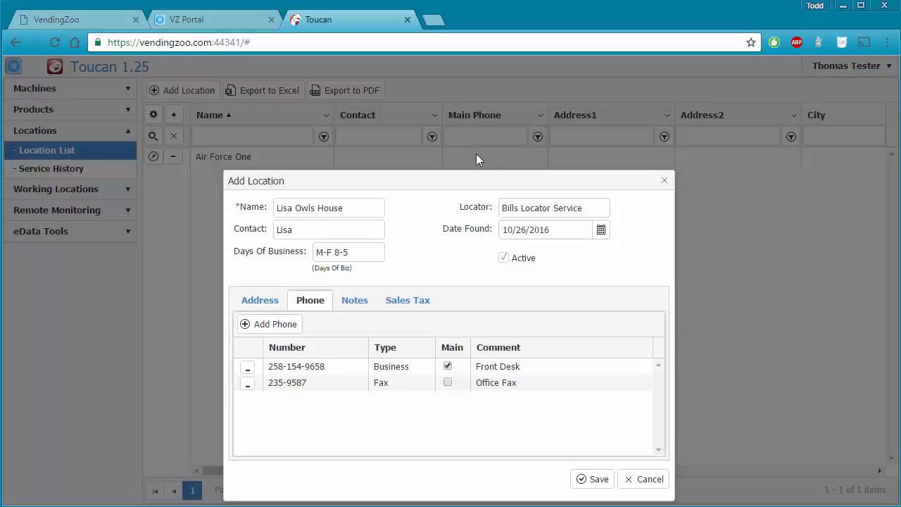
{"action": "left_click_drag", "start_coordinate": [479, 186], "coordinate": [482, 162]}
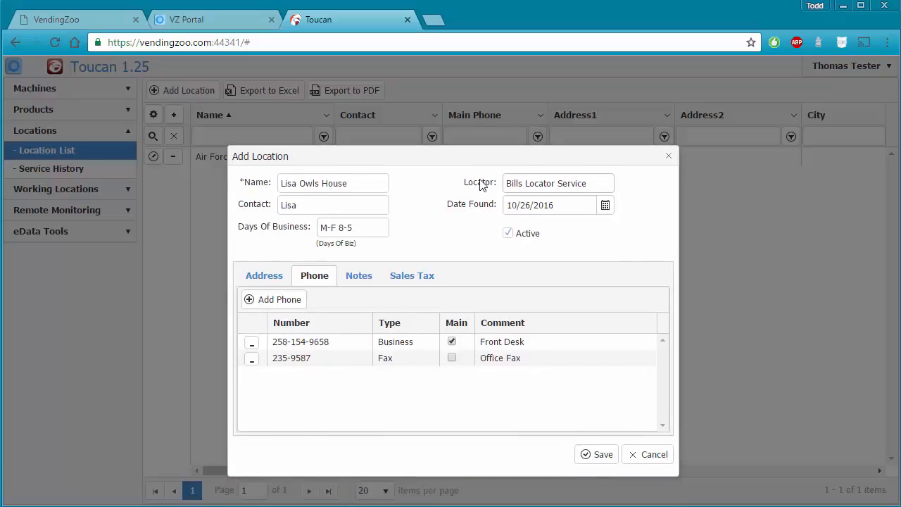
Add the note 'This place is for the birds' and save Lisa Owls House.
{"action": "left_click", "coordinate": [360, 277]}
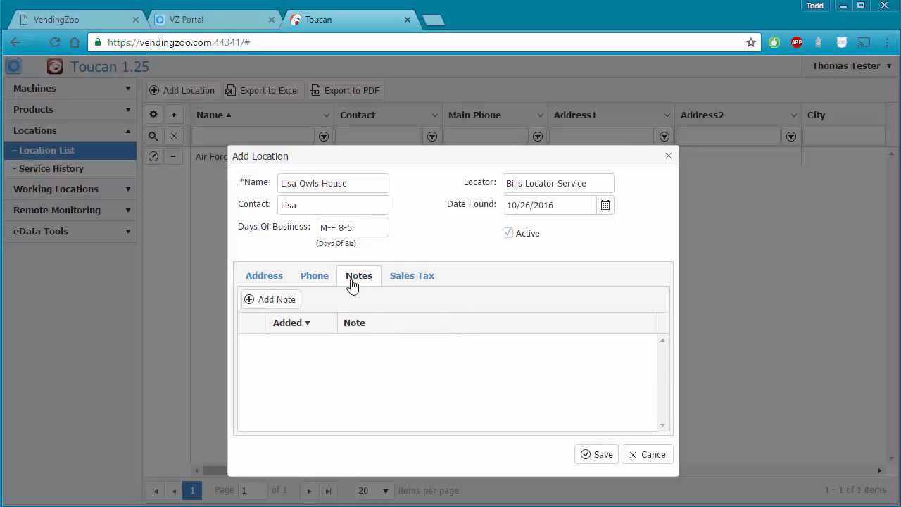
{"action": "left_click", "coordinate": [282, 302]}
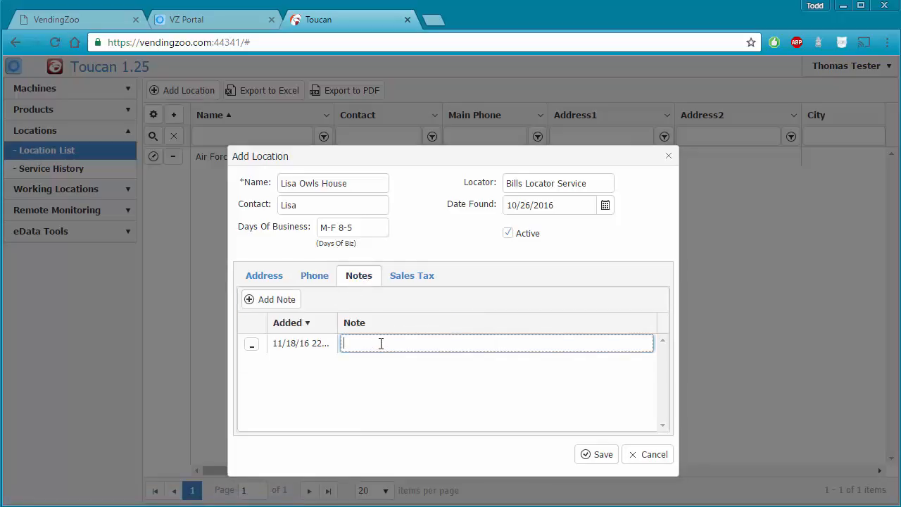
{"action": "type", "text": "This place is for the birds"}
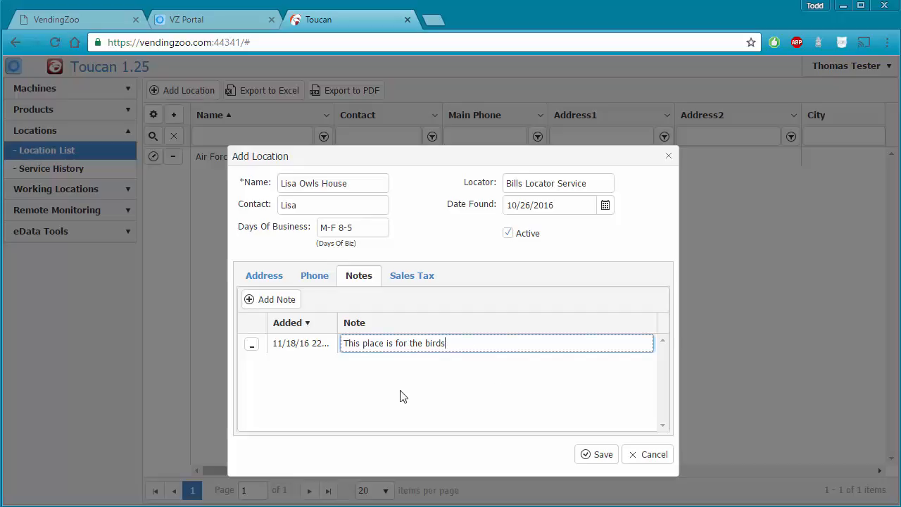
{"action": "left_click", "coordinate": [600, 456]}
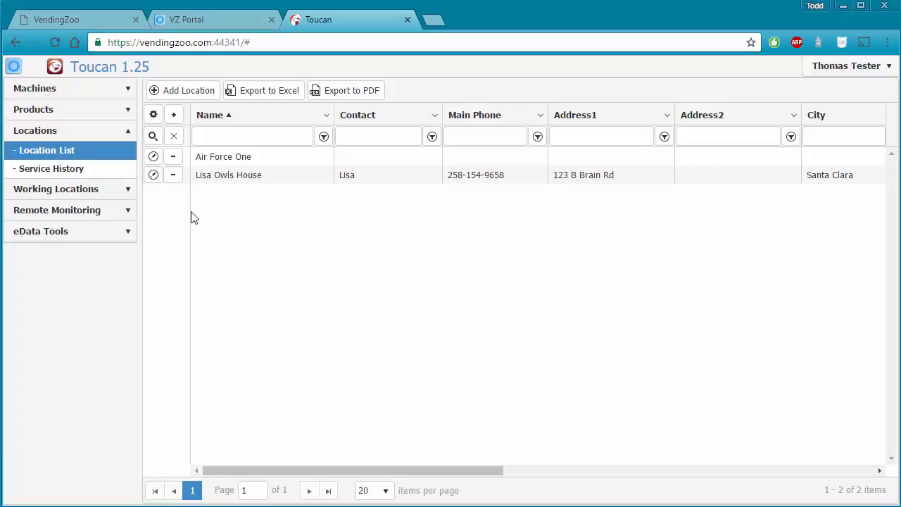
Edit Lisa Owls House so its fax number is the Main phone, and save.
{"action": "left_click", "coordinate": [154, 181]}
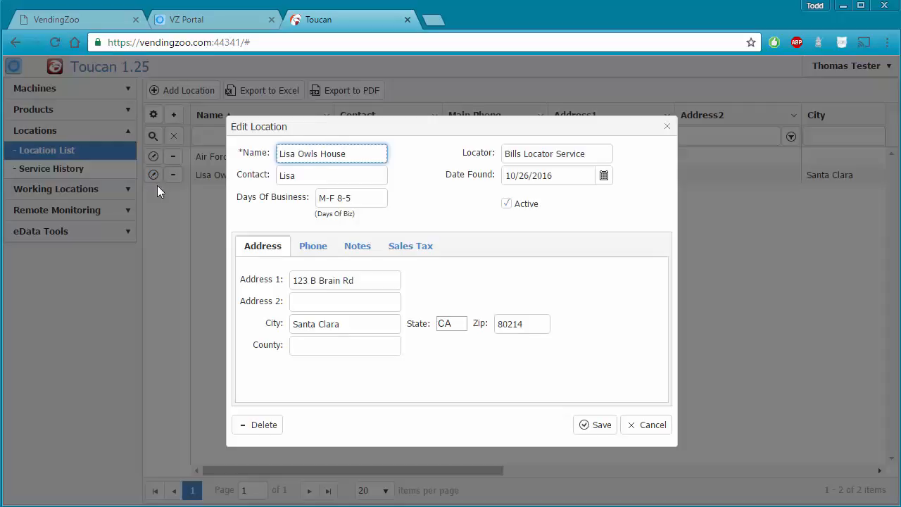
{"action": "left_click", "coordinate": [318, 250]}
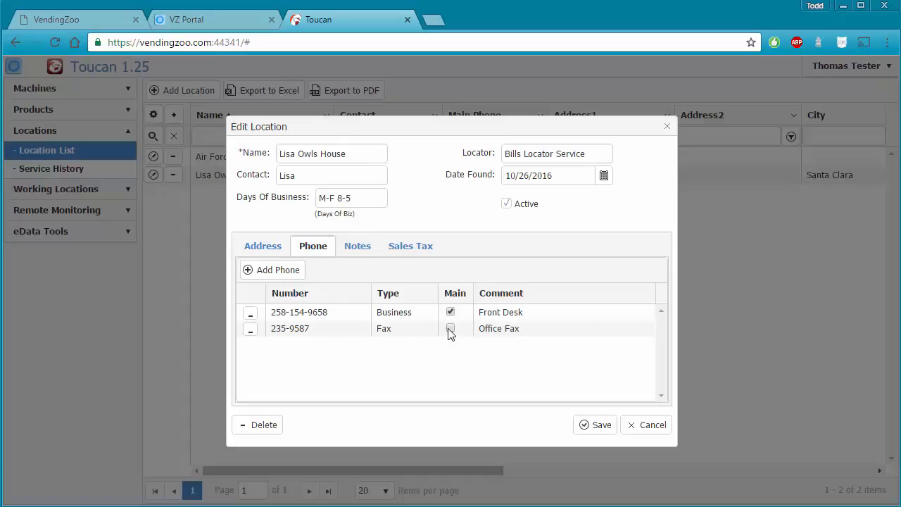
{"action": "left_click_drag", "start_coordinate": [445, 138], "coordinate": [461, 220]}
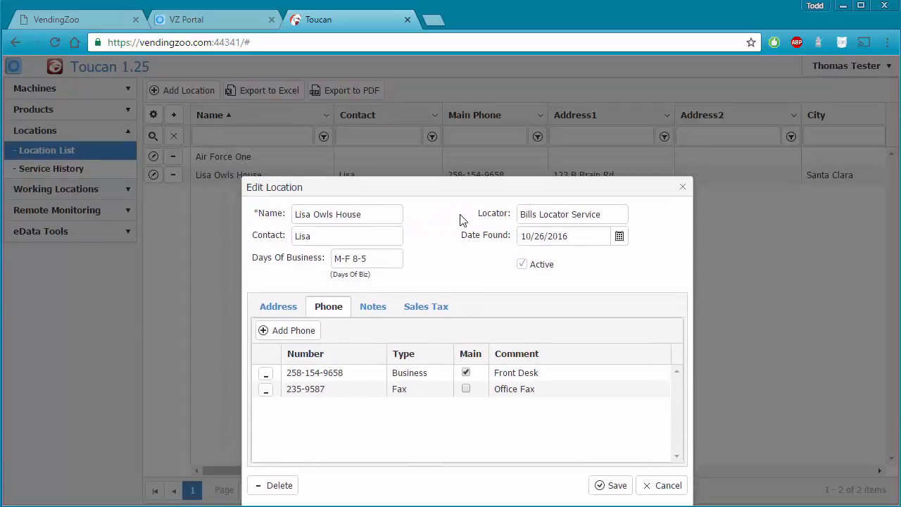
{"action": "left_click", "coordinate": [471, 400]}
{"action": "left_click", "coordinate": [613, 496]}
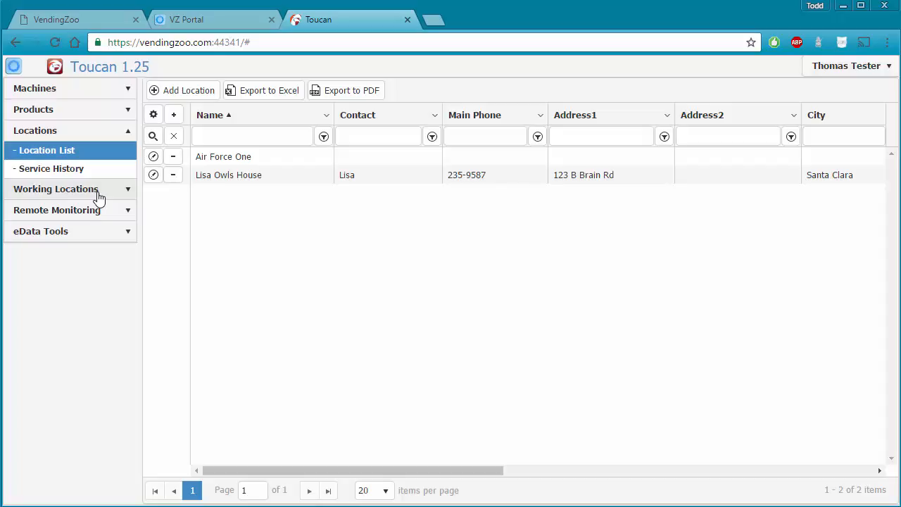
Delete the Air Force One row and confirm the deletion.
{"action": "left_click", "coordinate": [175, 159]}
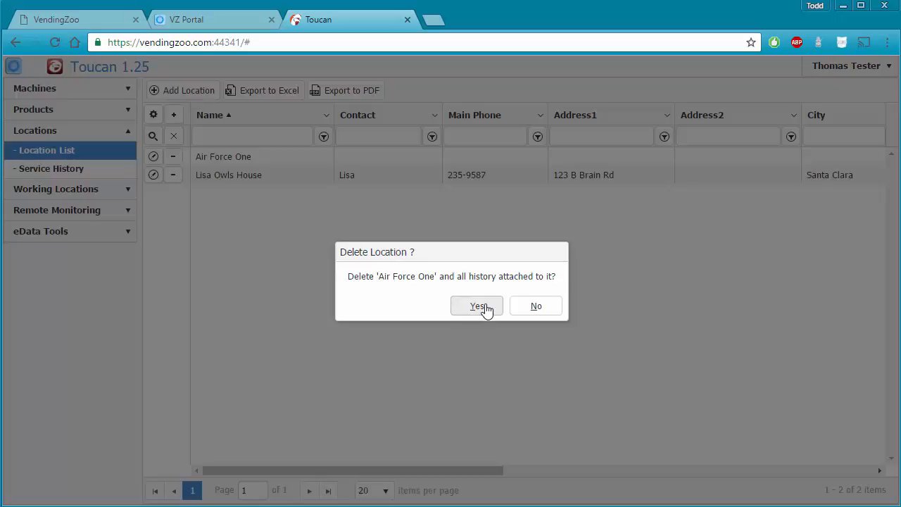
{"action": "left_click", "coordinate": [485, 309]}
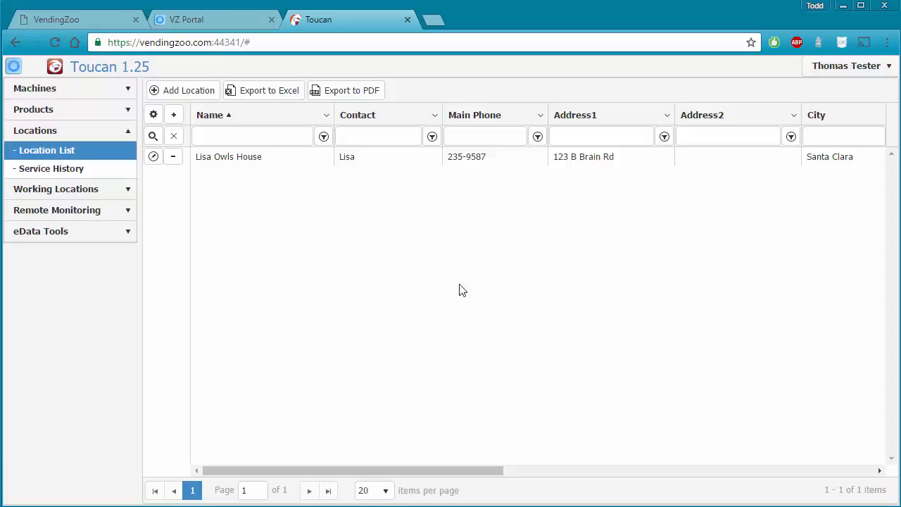
Delete Lisa Owls House from its edit form and confirm.
{"action": "left_click", "coordinate": [154, 158]}
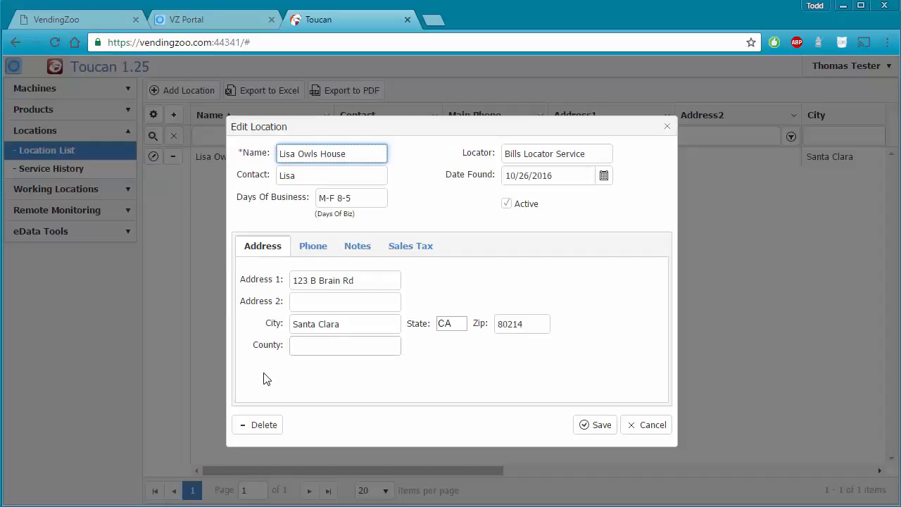
{"action": "left_click", "coordinate": [273, 427]}
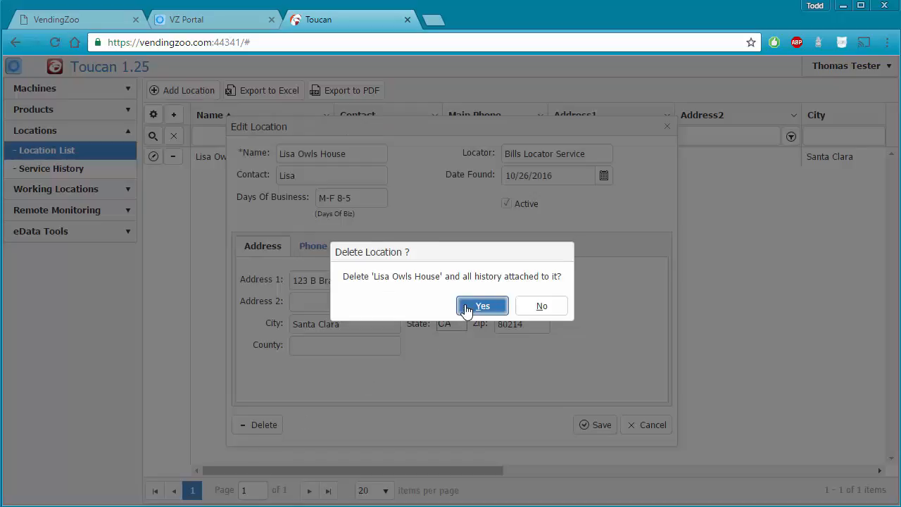
{"action": "left_click", "coordinate": [467, 307]}
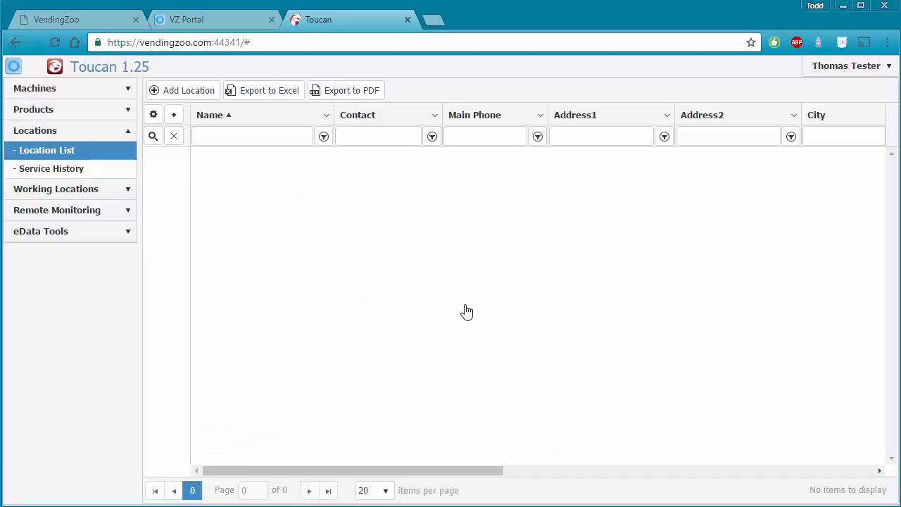